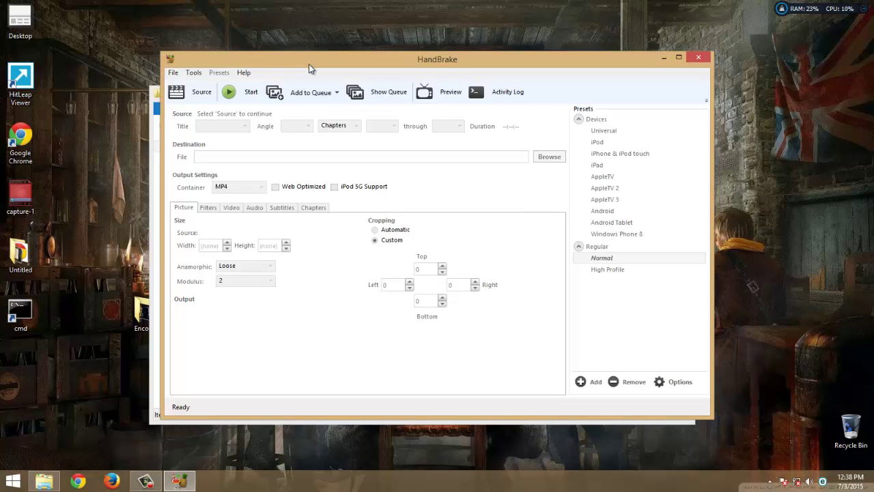
- Load the Mr Saxobeat video from the Encode folder as the source and set the destination to aa.mp4 on the Desktop
drag(309, 63, 488, 64)
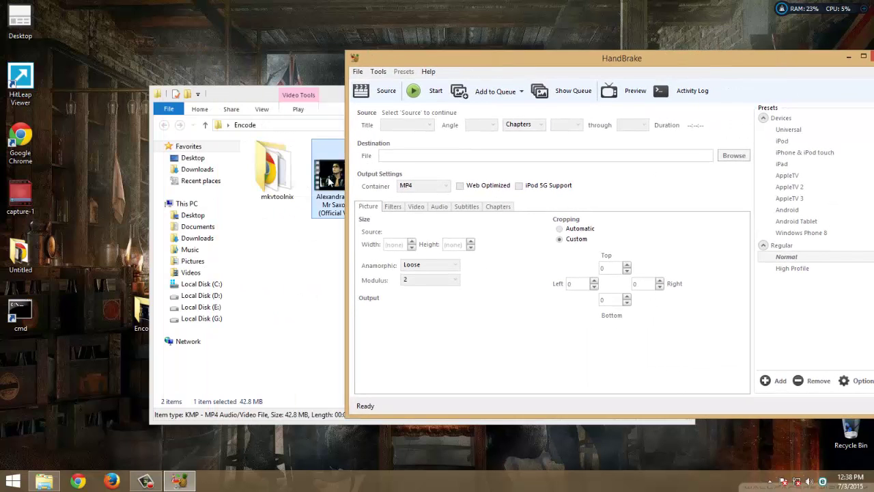
drag(330, 180, 263, 84)
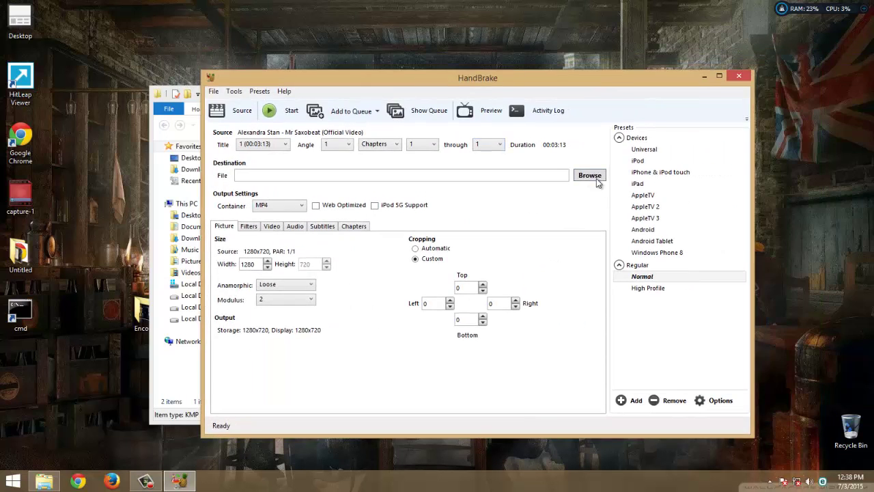
click(596, 178)
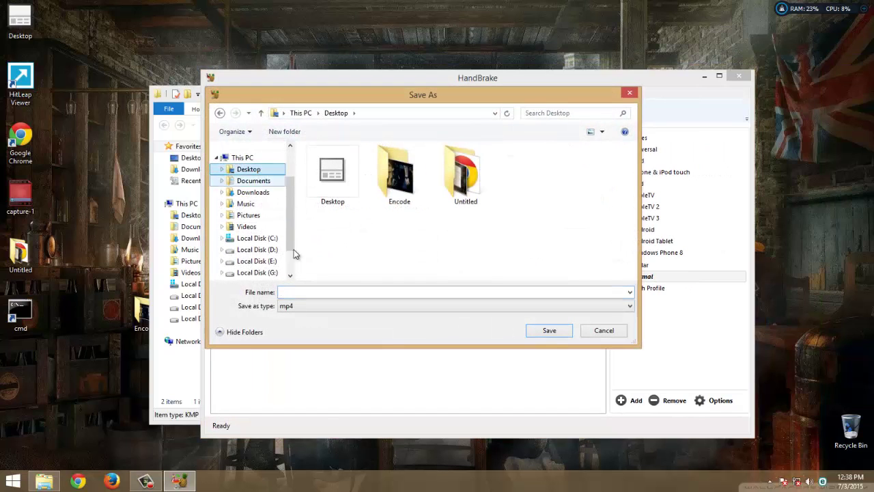
click(316, 294)
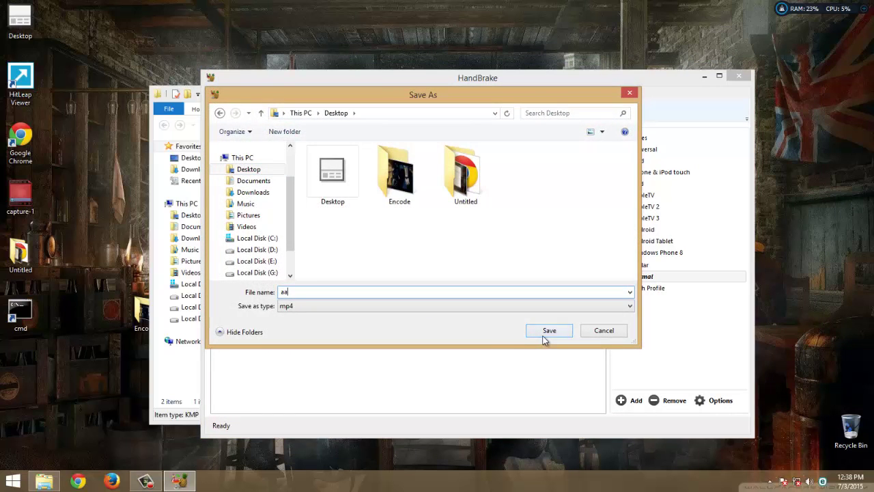
click(543, 334)
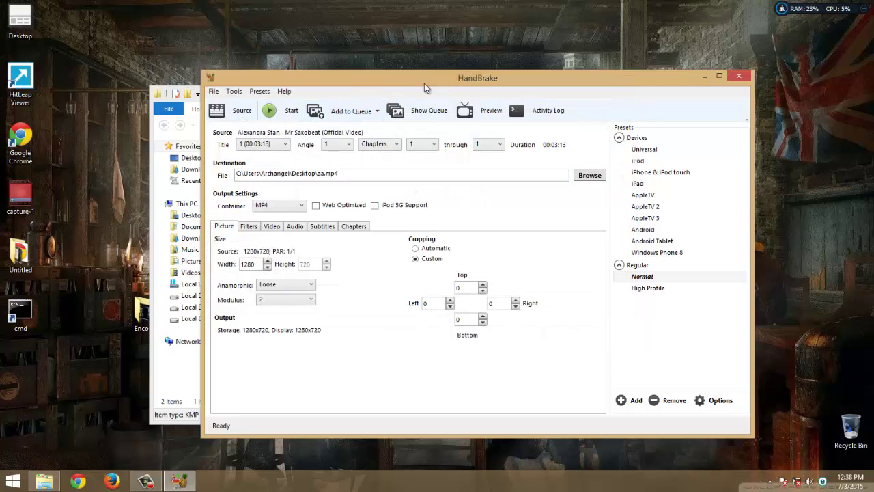
- Load the same video from the Encode folder as the source again and set the output container to MKV
drag(424, 83, 591, 48)
drag(339, 181, 447, 69)
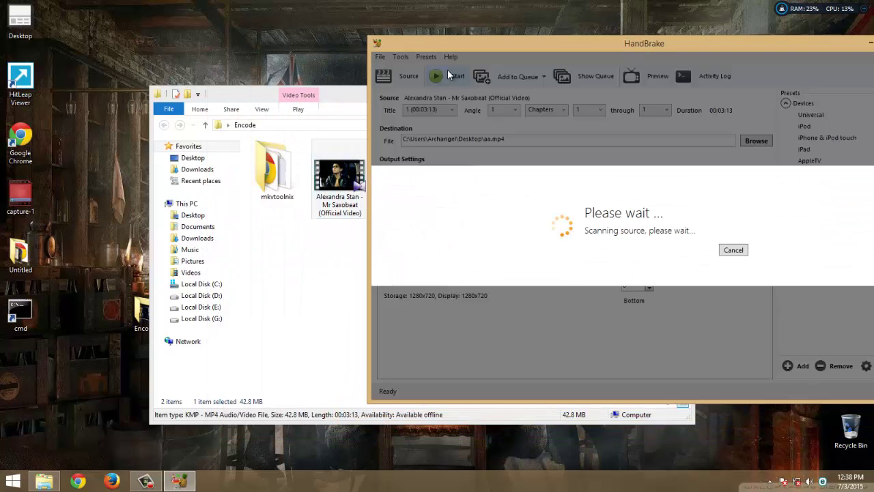
drag(516, 39, 435, 50)
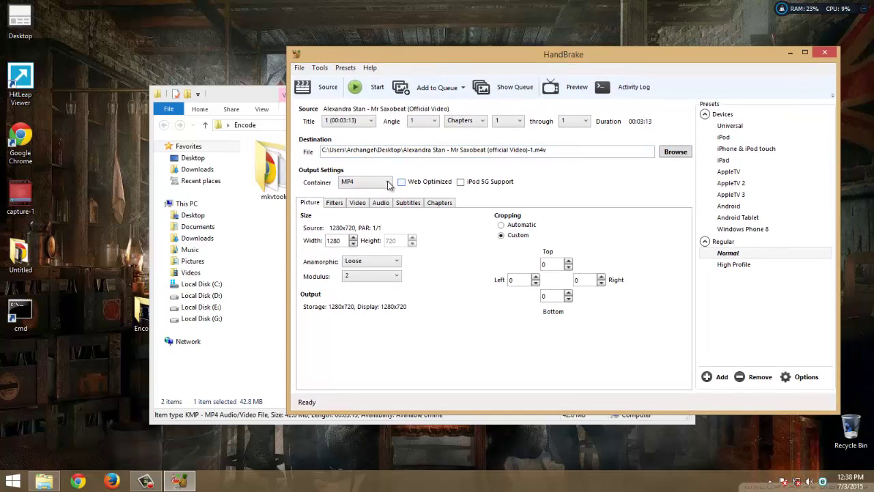
click(357, 184)
click(354, 202)
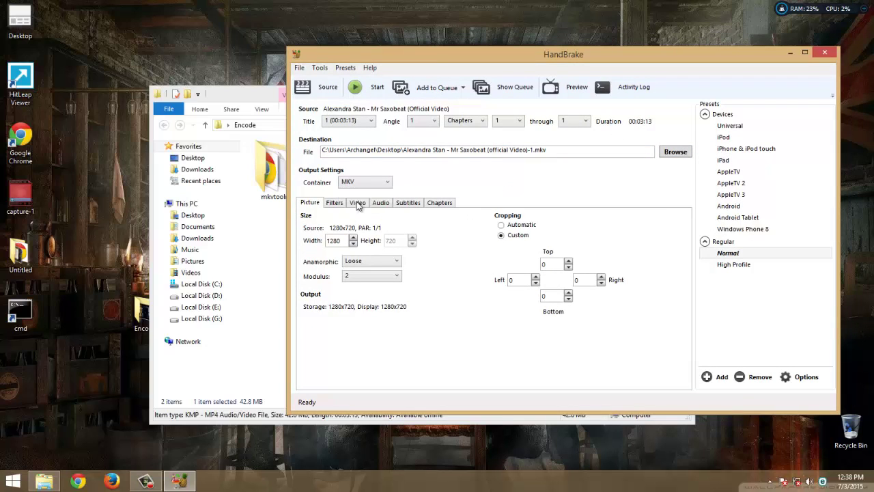
- Set the video codec to H.265 (x265) and the framerate to 23.976 FPS
click(334, 203)
click(360, 203)
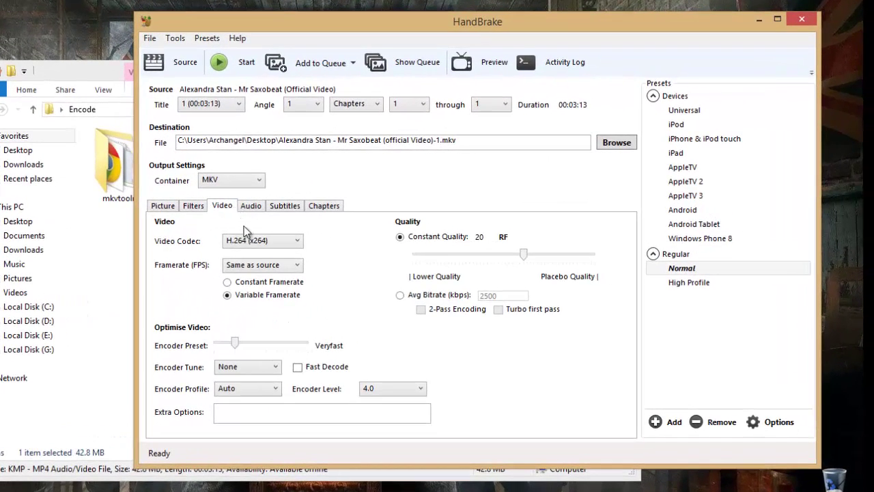
click(254, 243)
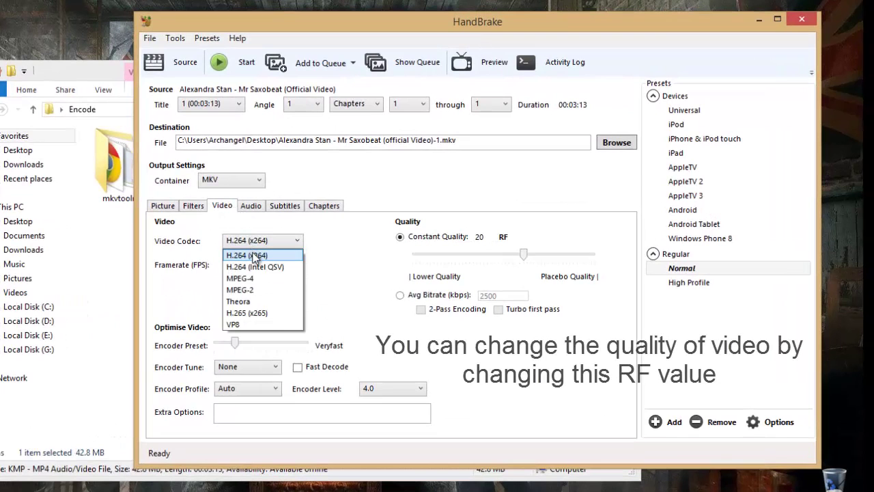
click(247, 313)
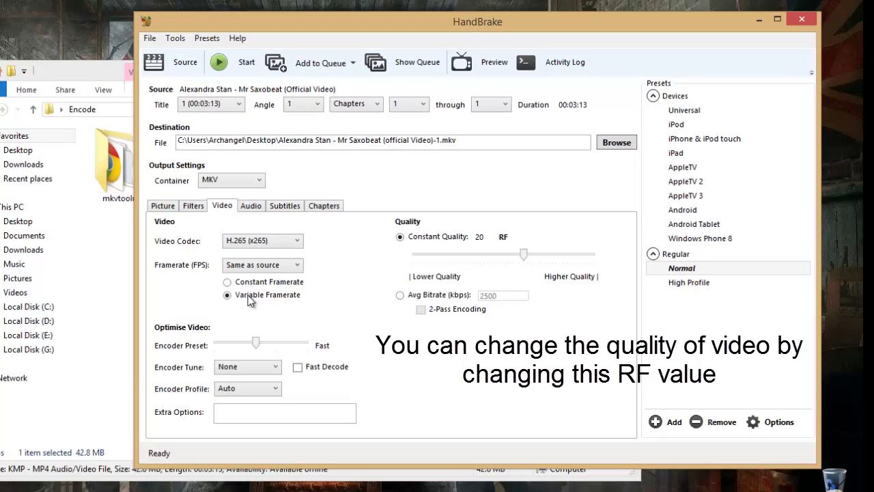
click(265, 268)
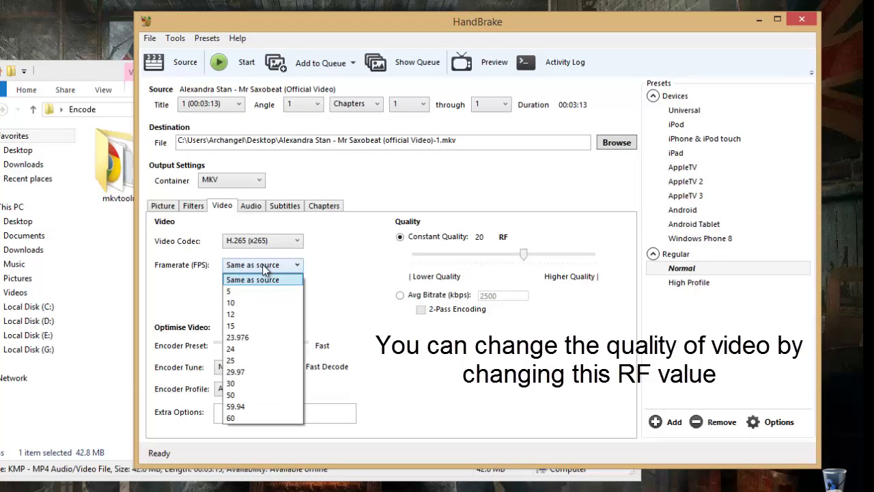
click(258, 337)
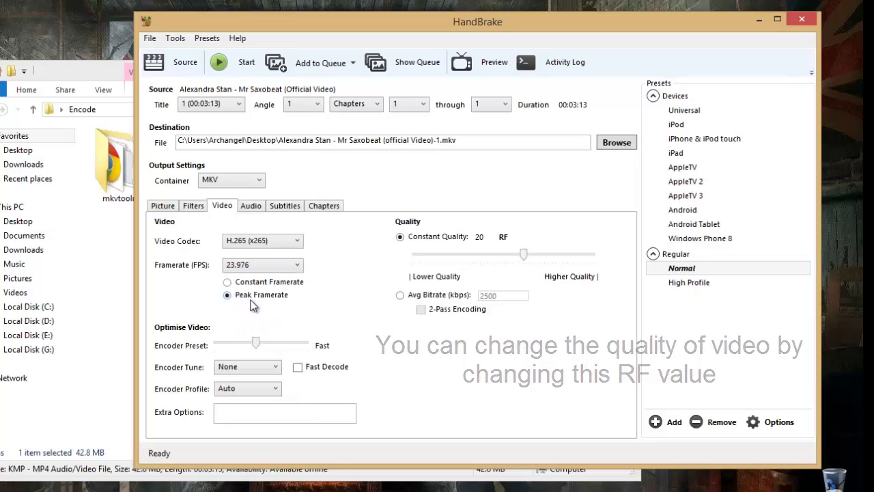
- Set the encoder preset to Medium and lower the constant quality to RF 24
mouse_move(256, 344)
mouse_down()
mouse_move(282, 348)
mouse_move(273, 345)
mouse_up()
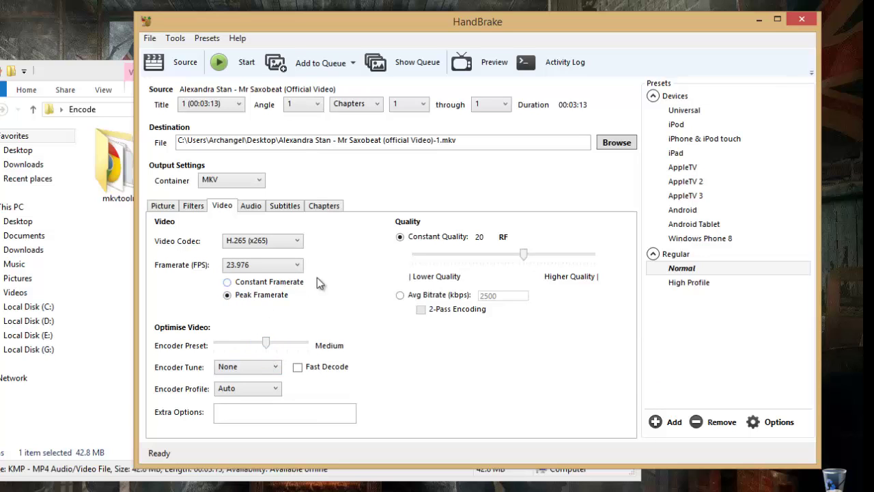
drag(523, 254, 510, 263)
- Configure the audio track with the HE-AAC (FDK) codec, a bitrate of 96 and a Stereo mixdown
click(251, 207)
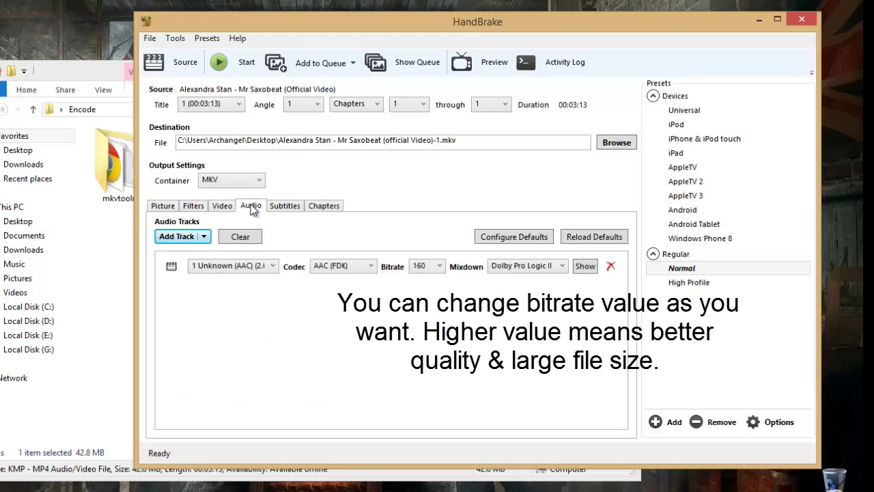
click(341, 268)
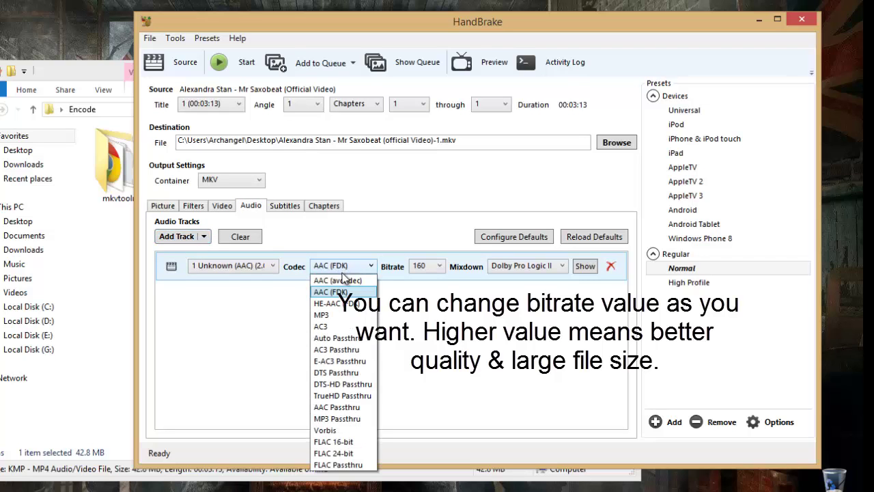
click(346, 305)
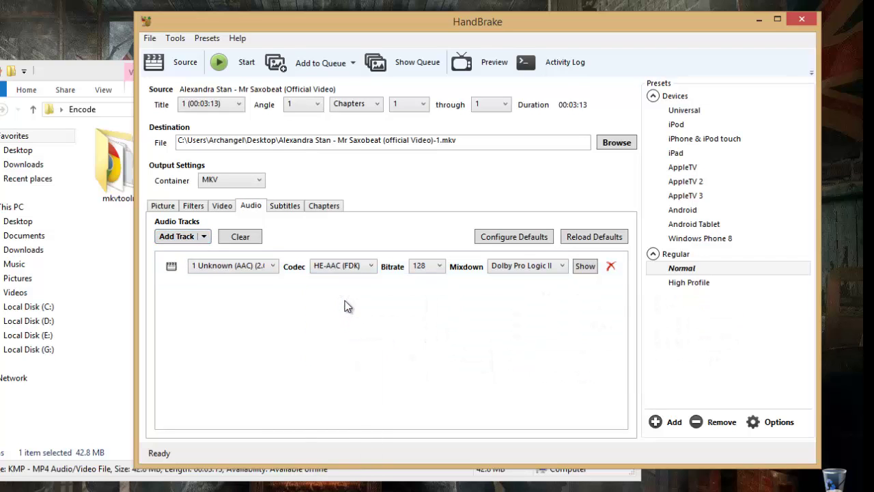
click(429, 268)
click(429, 269)
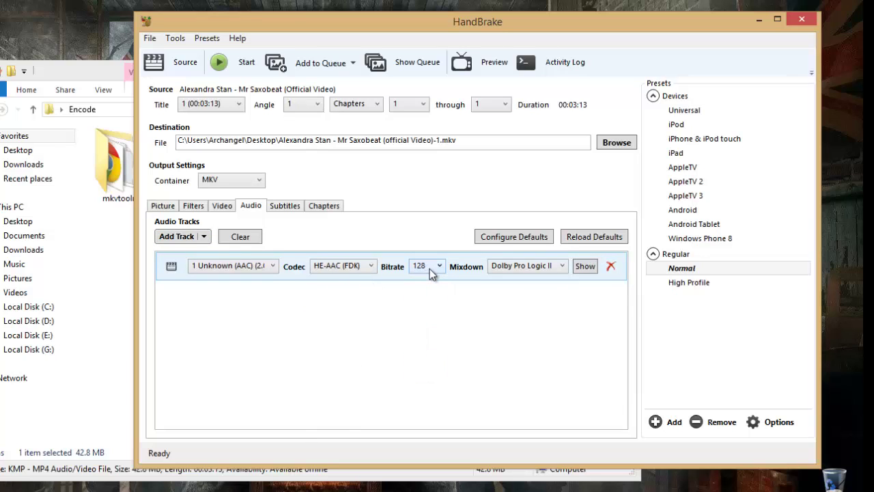
click(429, 268)
click(424, 353)
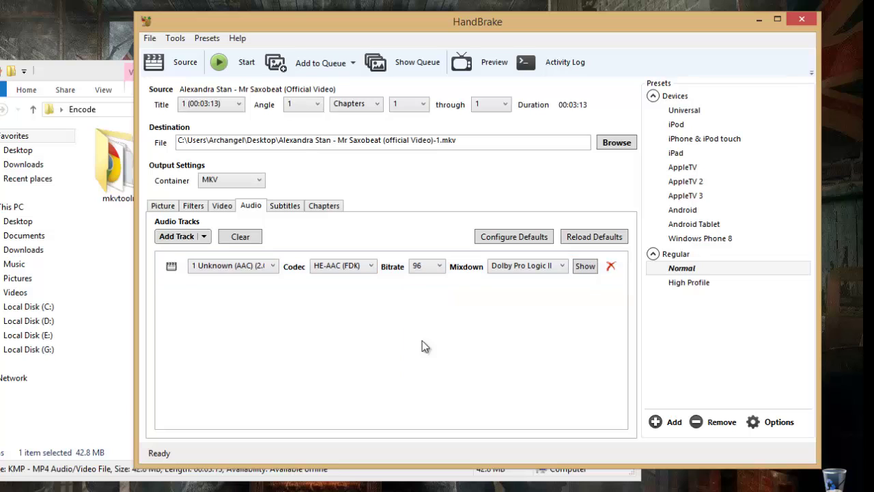
click(492, 269)
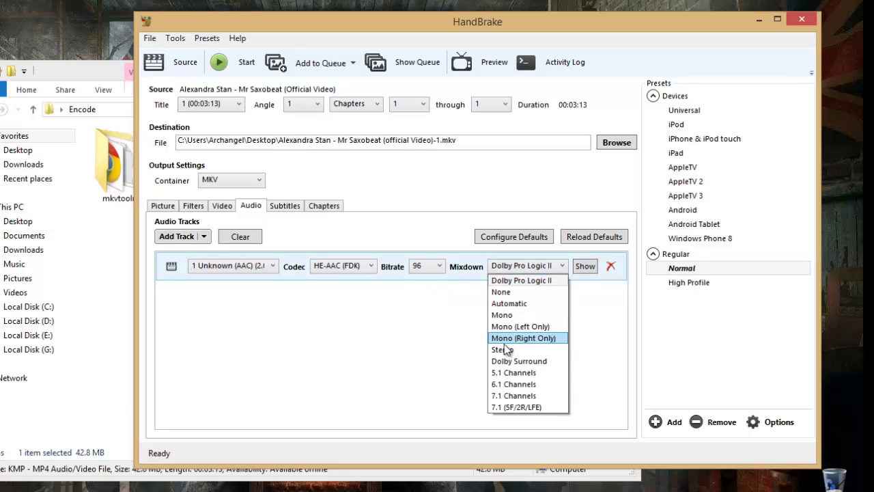
click(506, 354)
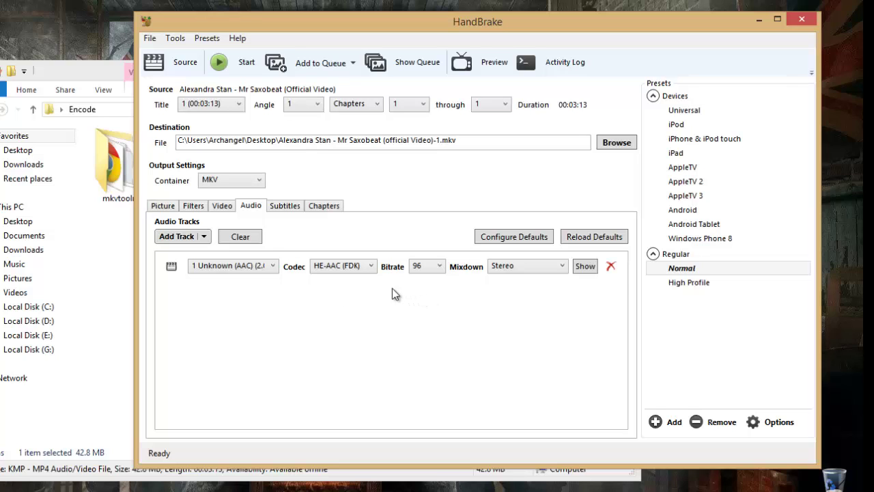
- Check the picture settings, encode the video to its MKV destination, and close HandBrake when the queue is done
click(171, 206)
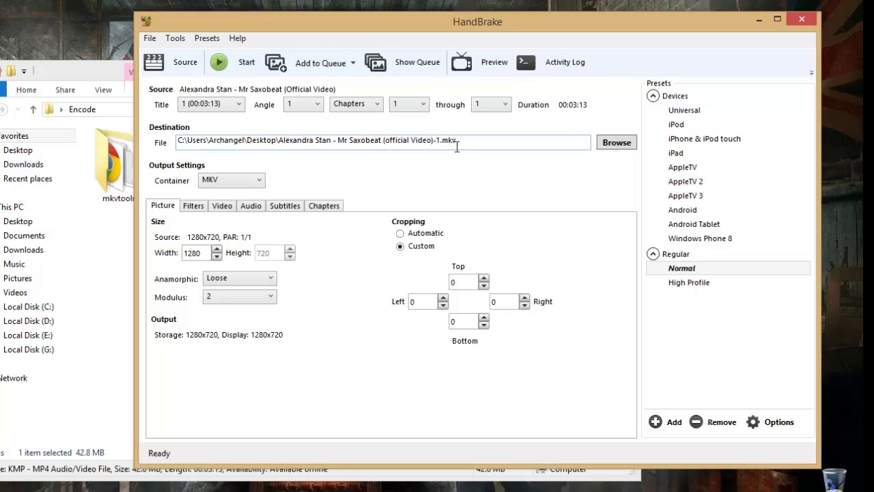
click(232, 64)
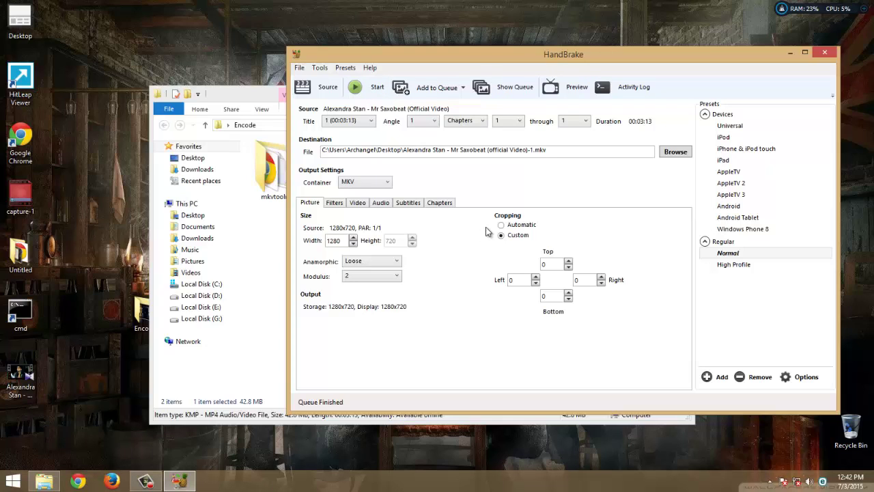
click(825, 53)
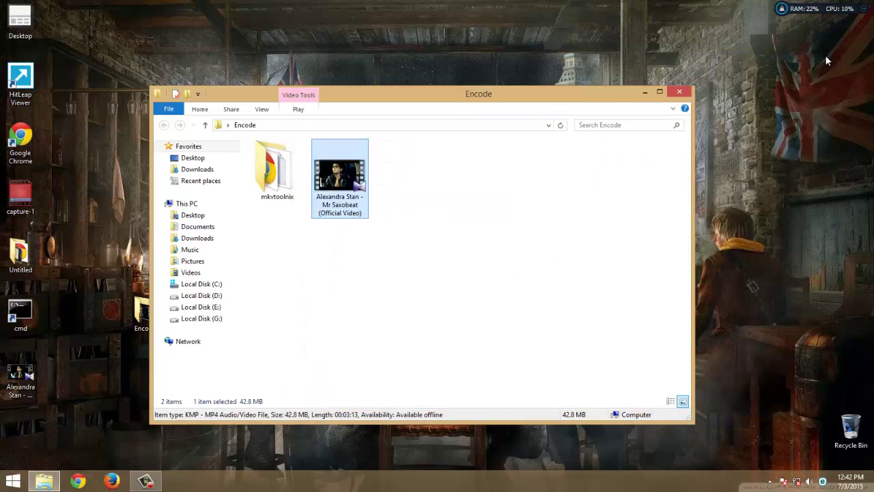
- Delete the original video from the Encode folder and move the encoded MKV there from the Desktop
click(28, 373)
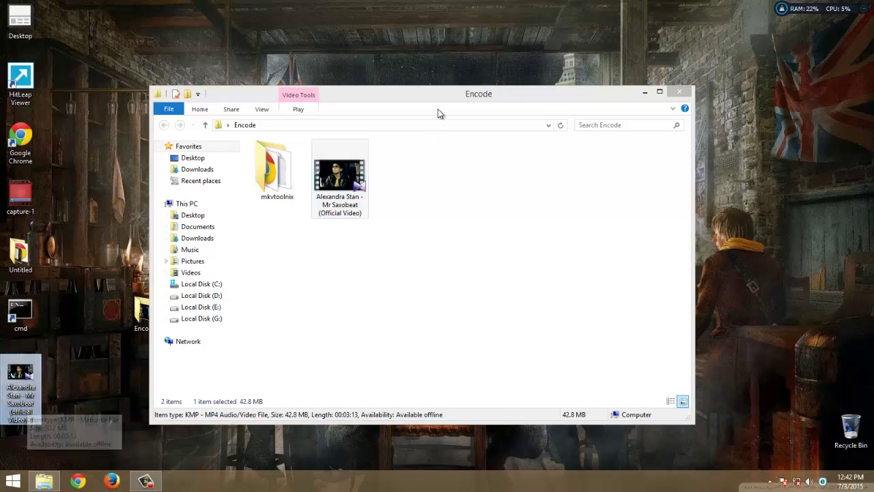
drag(449, 102, 586, 100)
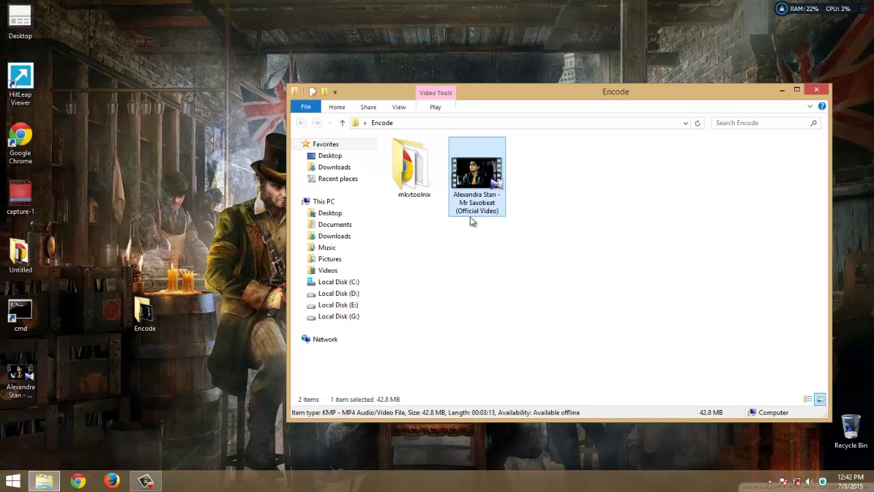
click(437, 239)
right_click(479, 179)
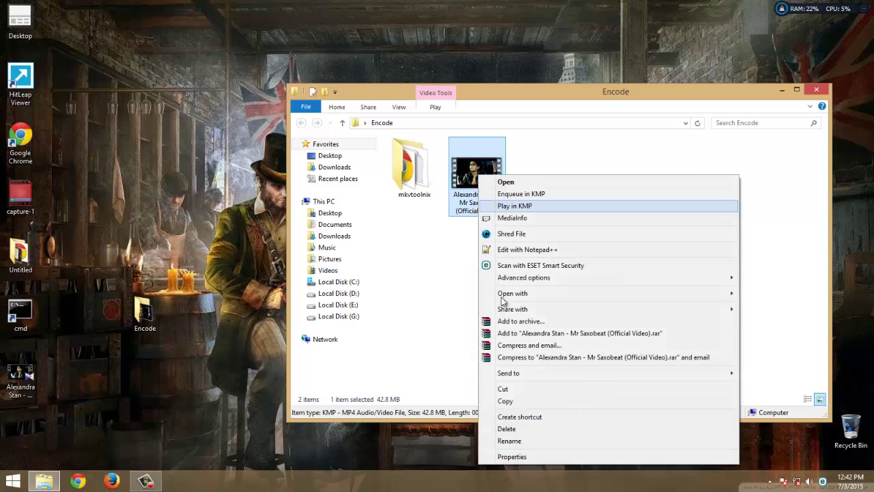
click(503, 428)
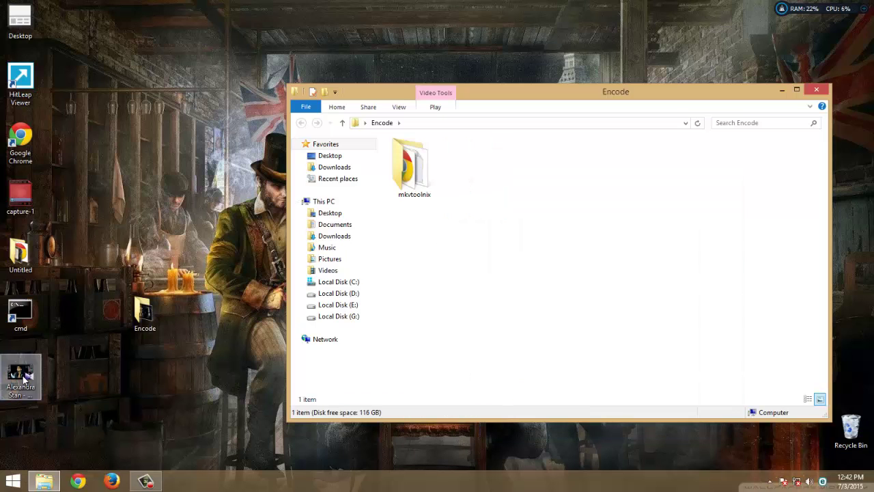
key(ctrl+z)
- Examine the encoded MKV's general, video and audio details in MediaInfo, and close the report
right_click(487, 181)
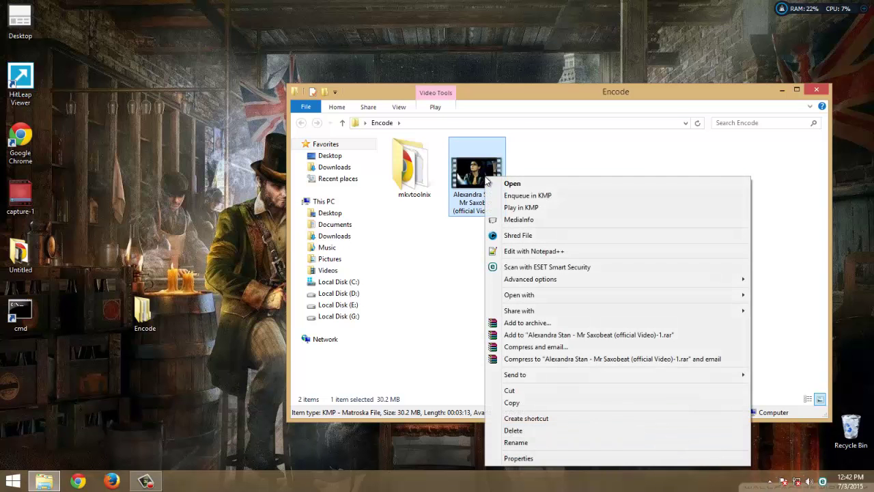
click(513, 219)
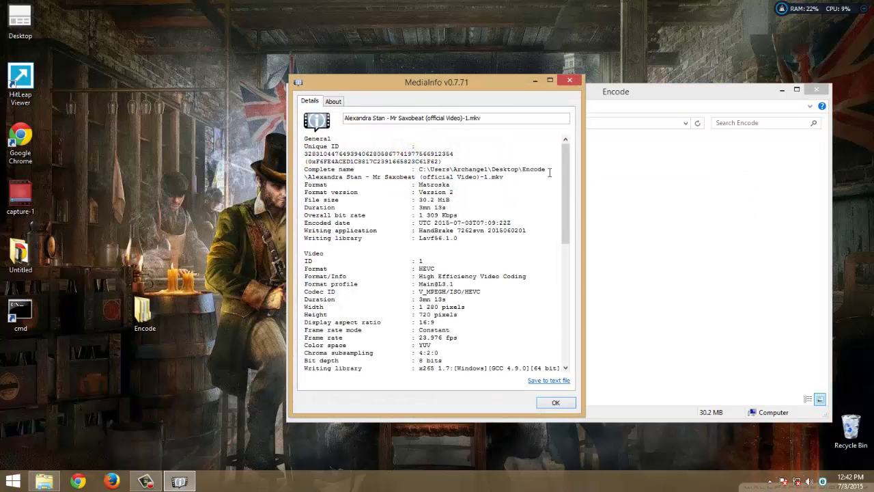
drag(566, 172, 476, 325)
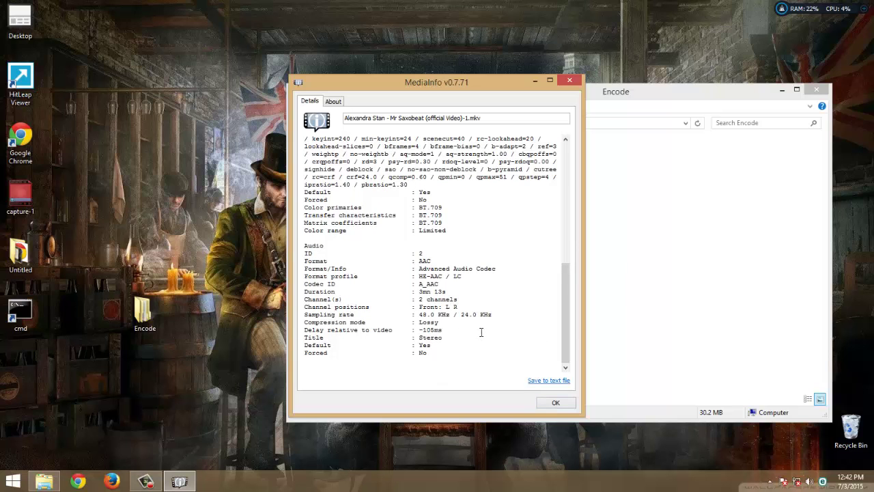
drag(569, 341, 575, 241)
click(565, 403)
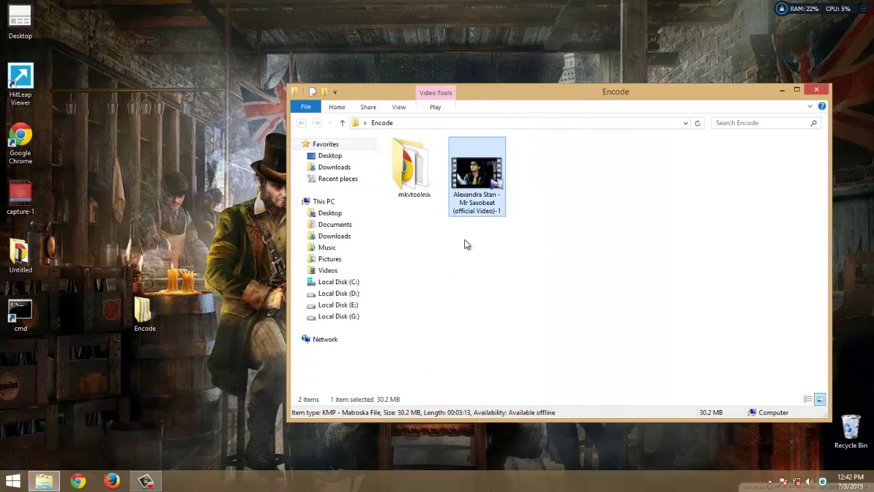
- Launch the mmg application from the mkvtoolnix folder inside Encode
click(429, 183)
double_click(428, 183)
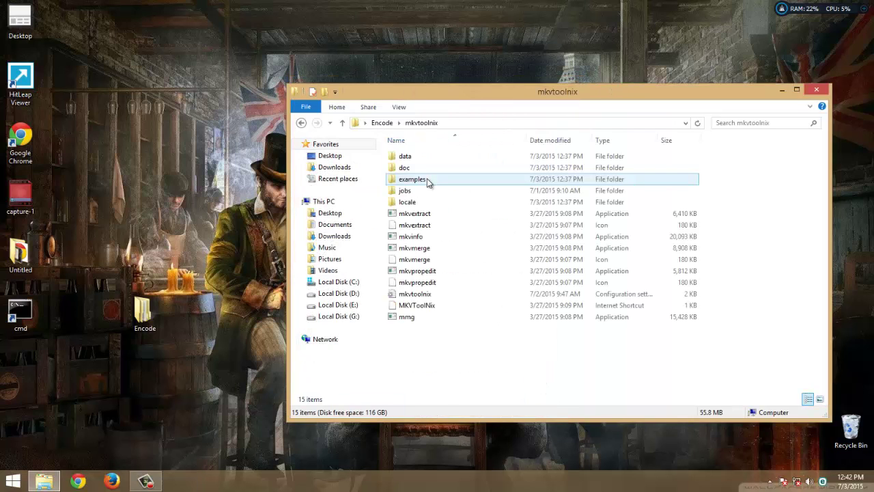
click(403, 319)
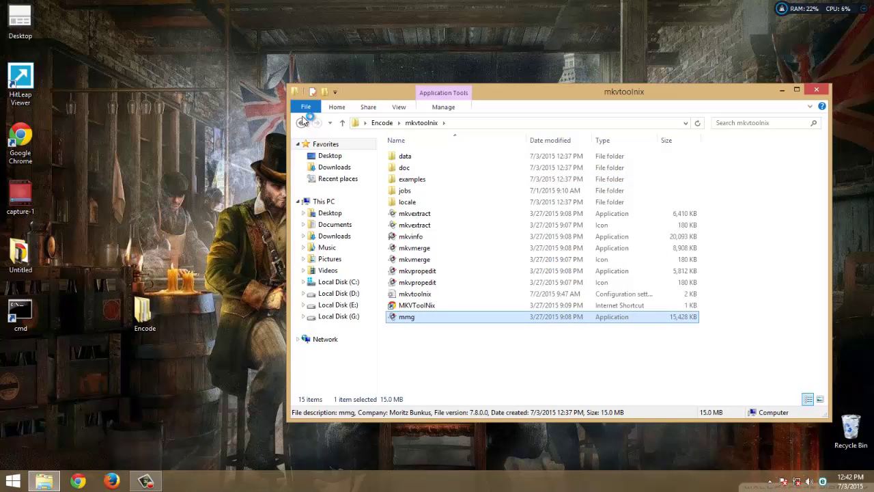
key(Return)
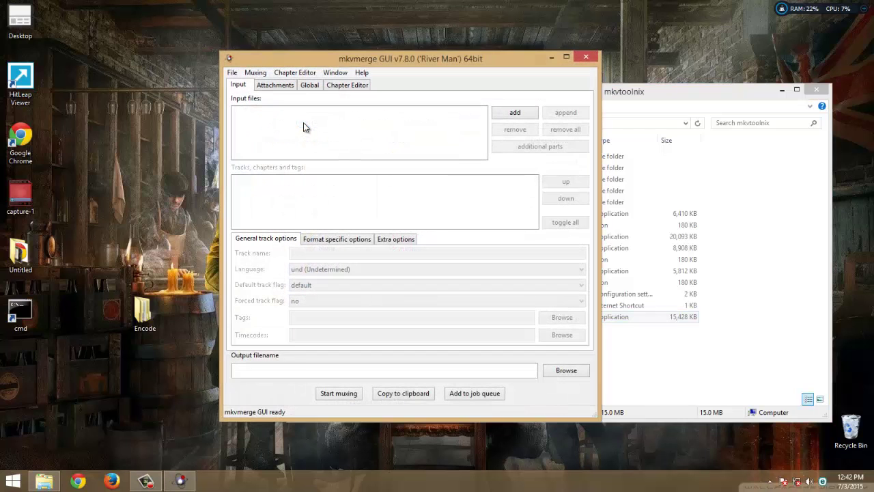
- Go back to the Encode folder and add the encoded MKV to the mkvmerge input files
click(645, 92)
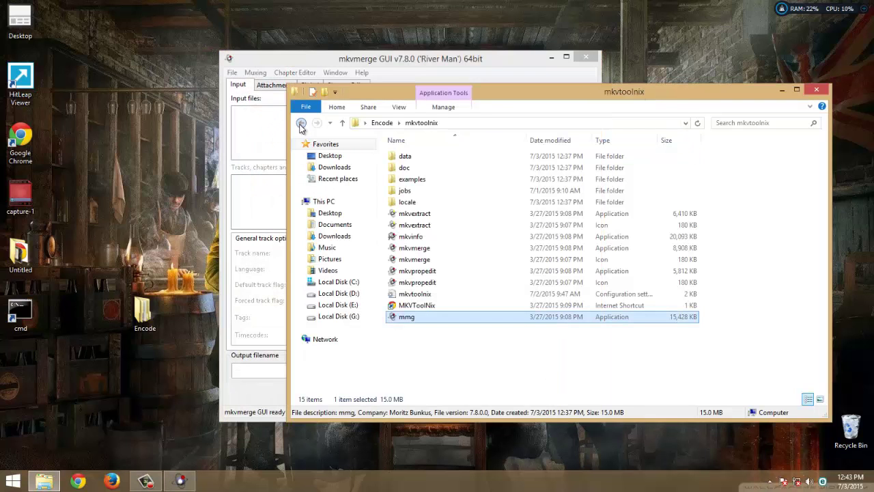
click(301, 127)
drag(477, 171, 269, 137)
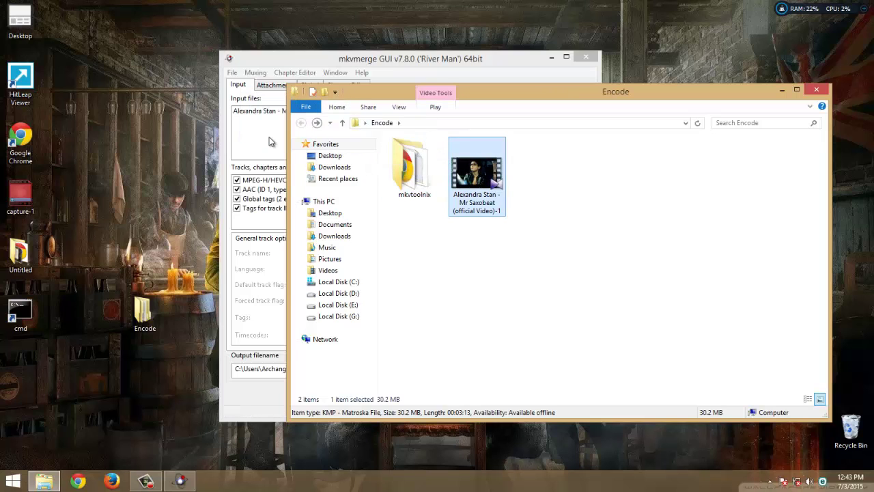
drag(484, 99, 685, 97)
click(364, 125)
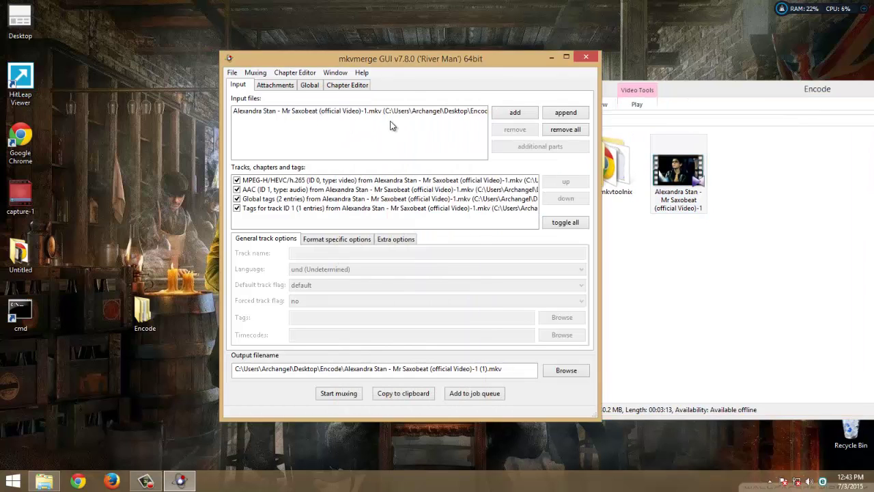
- Show the AAC track's format-specific options and look up the audio delay relative to video in the MKV's MediaInfo report
click(269, 190)
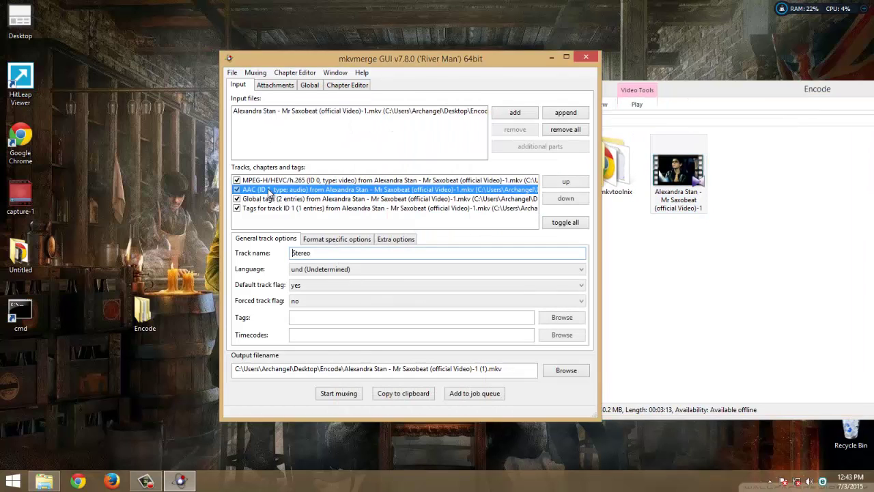
click(343, 241)
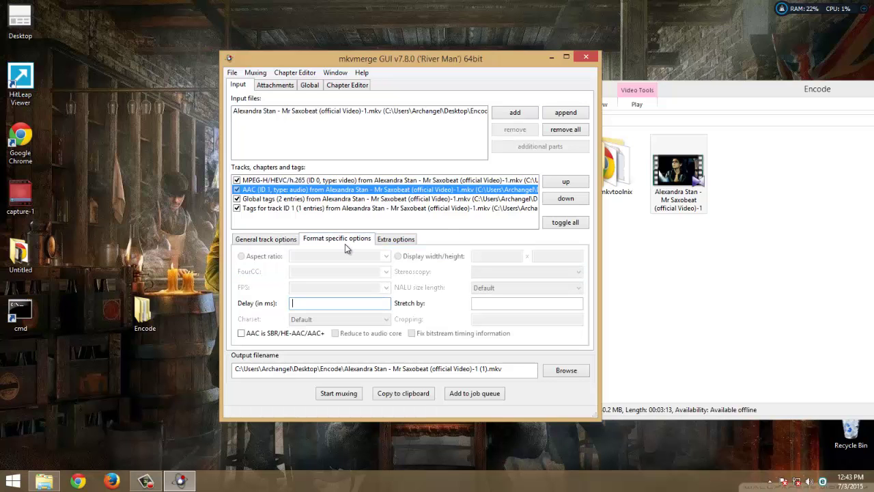
right_click(678, 182)
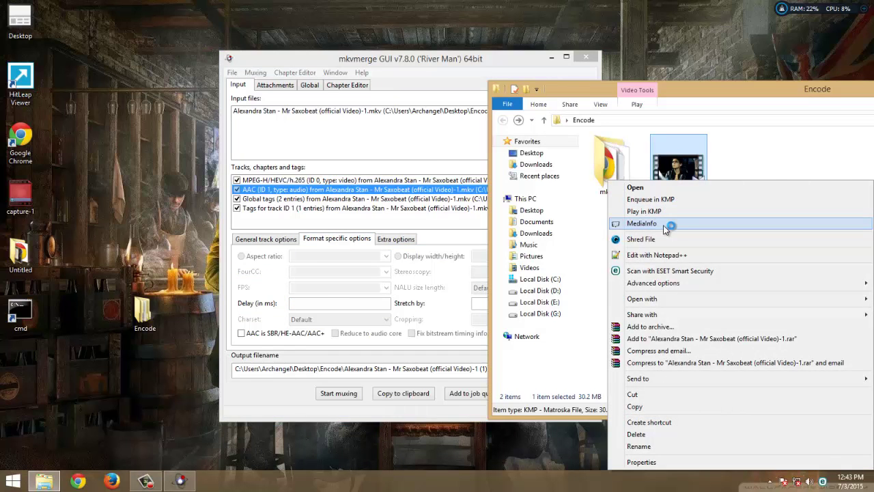
click(674, 223)
drag(519, 87, 691, 87)
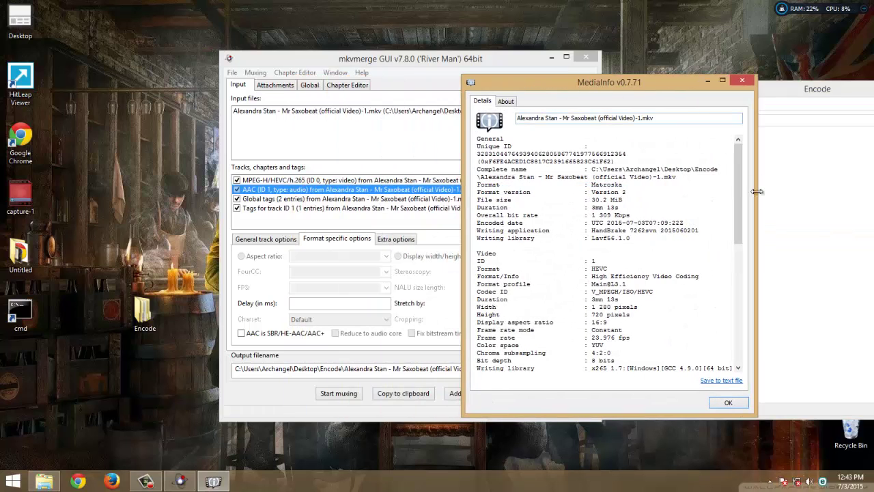
drag(739, 195, 726, 316)
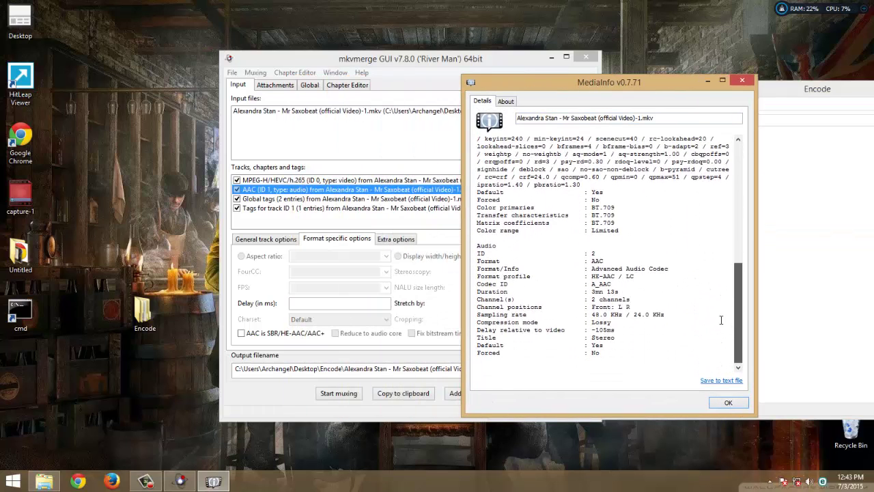
drag(617, 330, 398, 337)
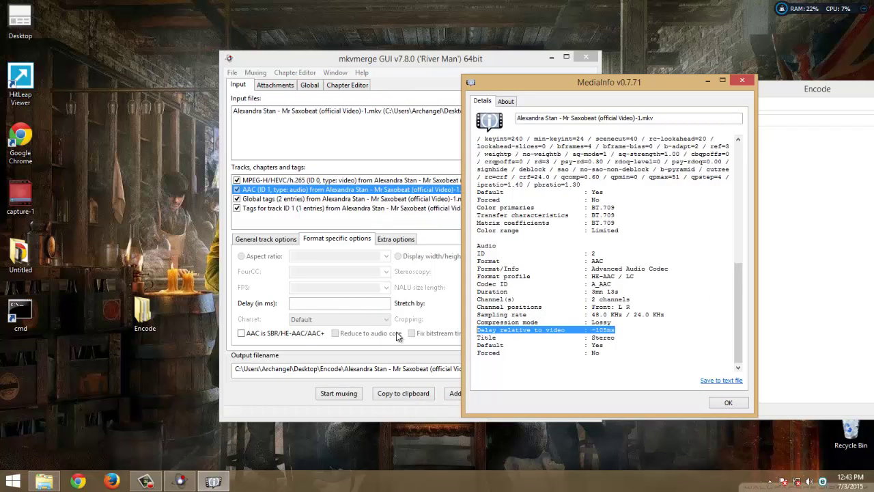
- Set the AAC audio track's delay to +105 ms in mkvmerge and check its general track options
click(336, 307)
drag(435, 59, 300, 61)
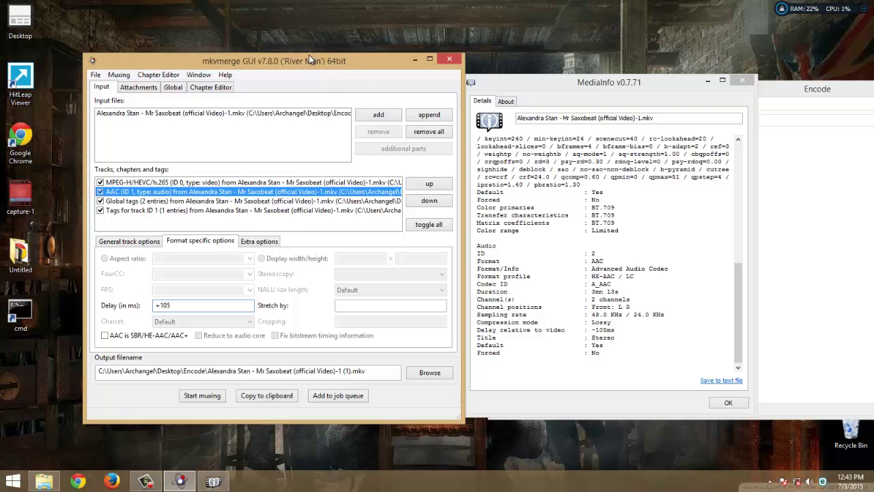
click(145, 240)
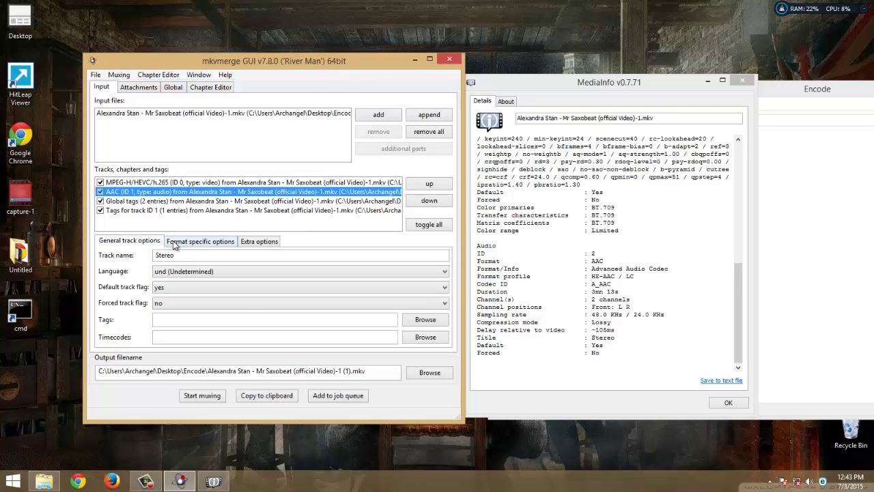
click(173, 243)
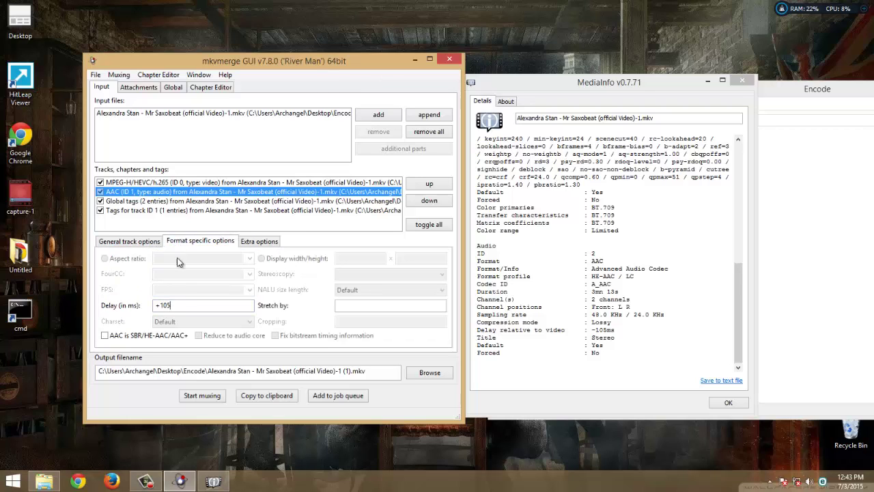
- Set the global file/segment title to "Encoded by yourname" and return to the input tracks
click(147, 88)
click(173, 88)
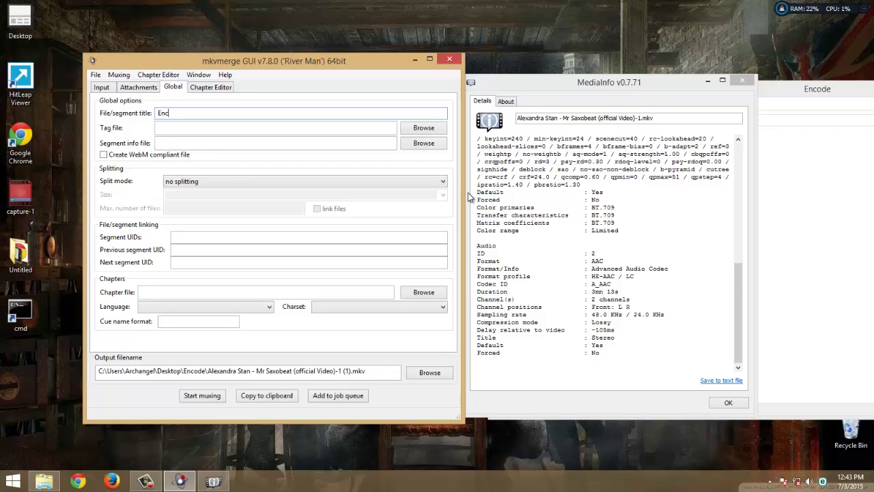
text(Encoded by yourname)
click(107, 90)
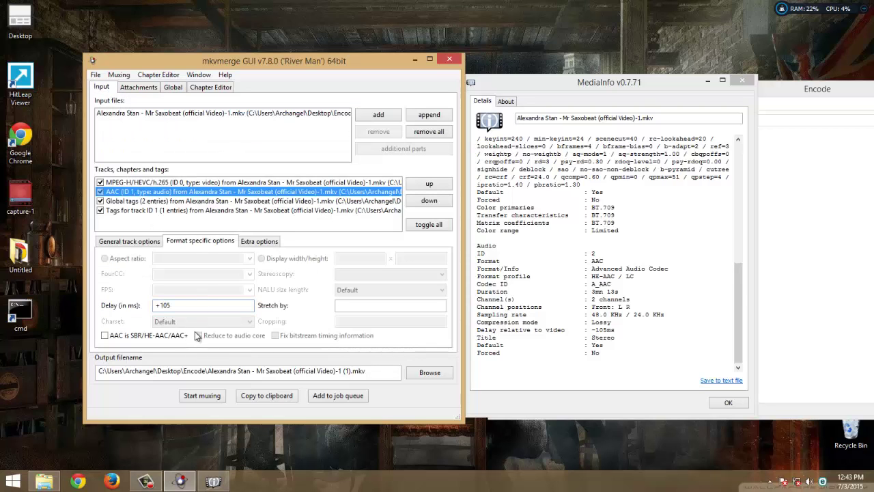
- Mux the file, open its output folder, and close the mkvmerge result dialog and main window
click(200, 396)
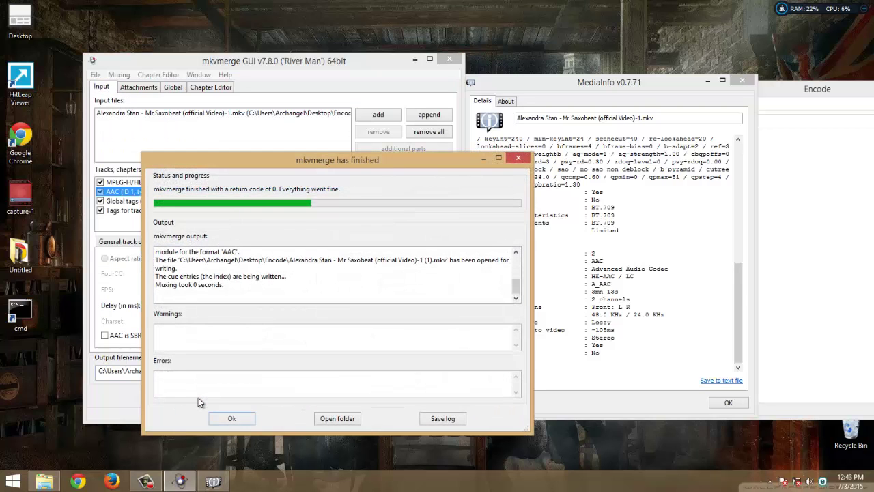
click(337, 418)
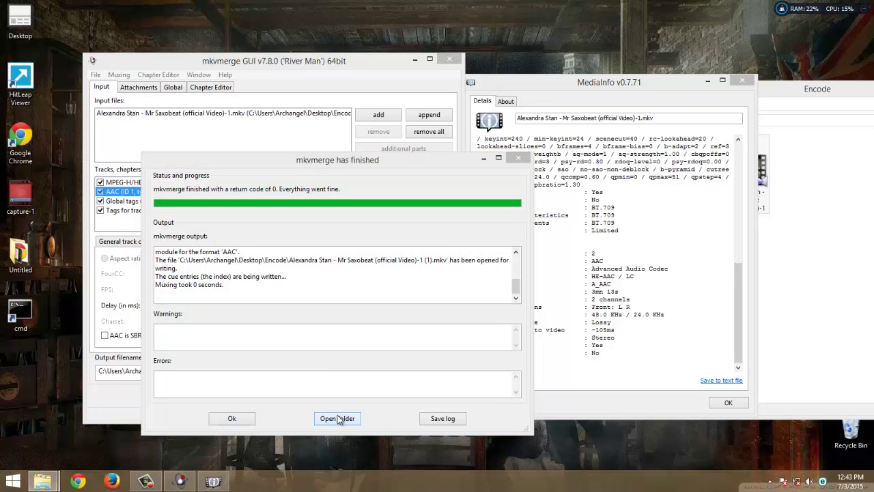
drag(309, 15, 504, 62)
click(229, 418)
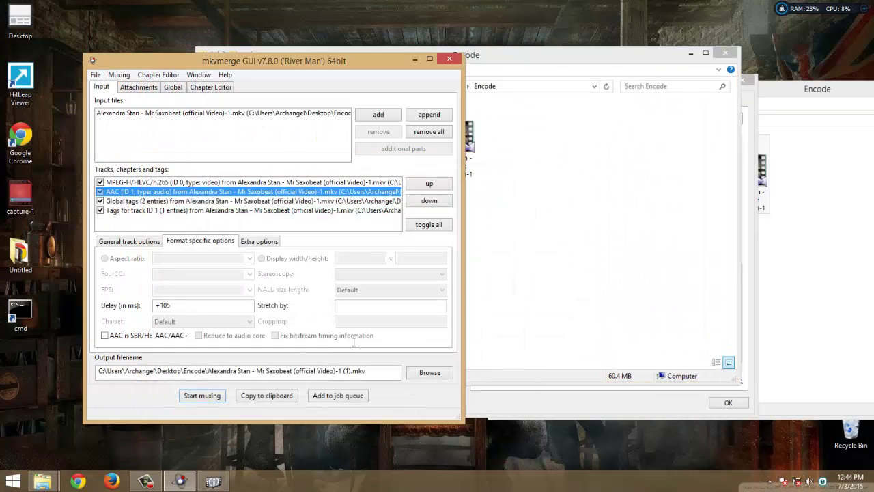
click(448, 59)
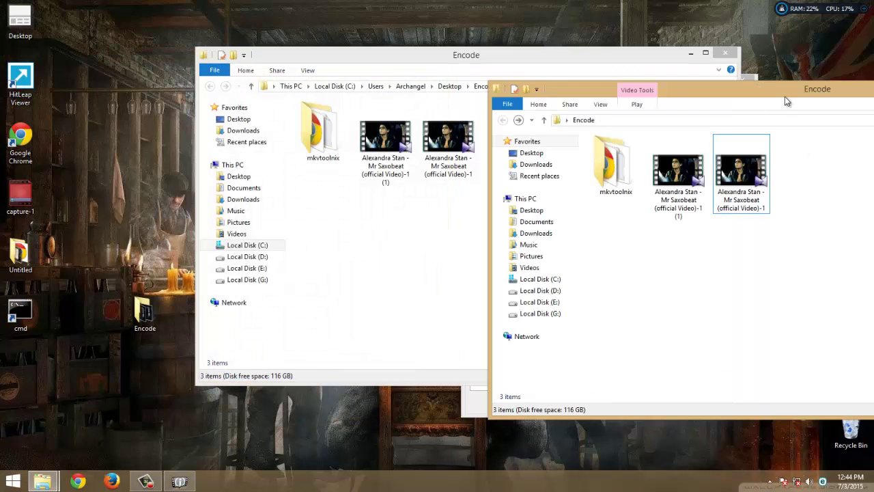
- Close the duplicate Encode folder window and the remaining MediaInfo report
drag(785, 97, 362, 151)
click(595, 145)
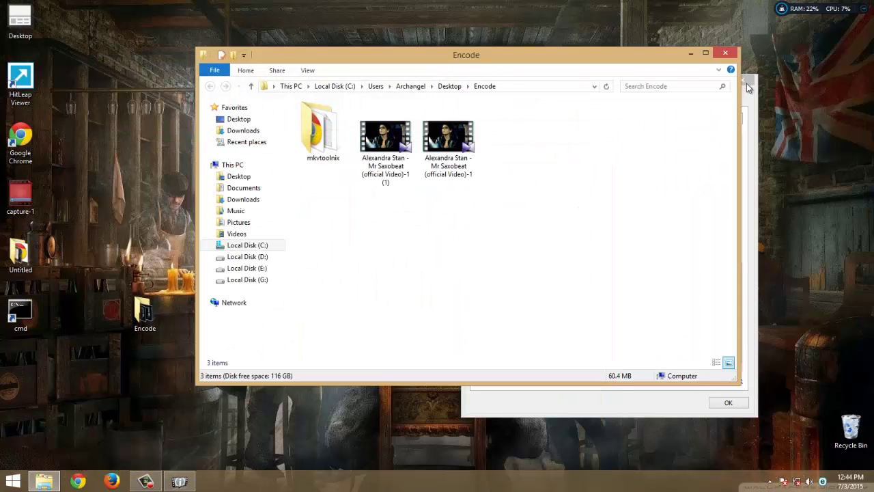
click(747, 83)
click(744, 81)
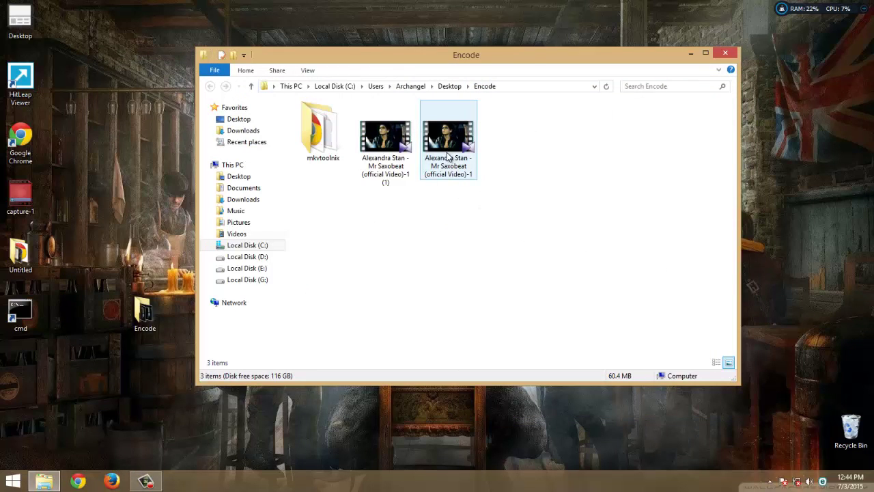
- Compare the file details of the muxed MKV and the earlier encoded MKV in the Encode folder
click(375, 161)
click(441, 160)
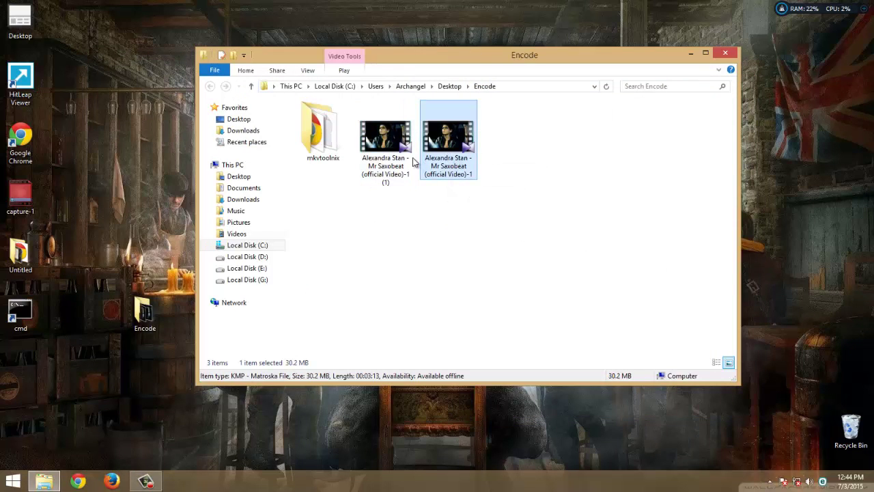
key(Left)
click(454, 149)
click(384, 140)
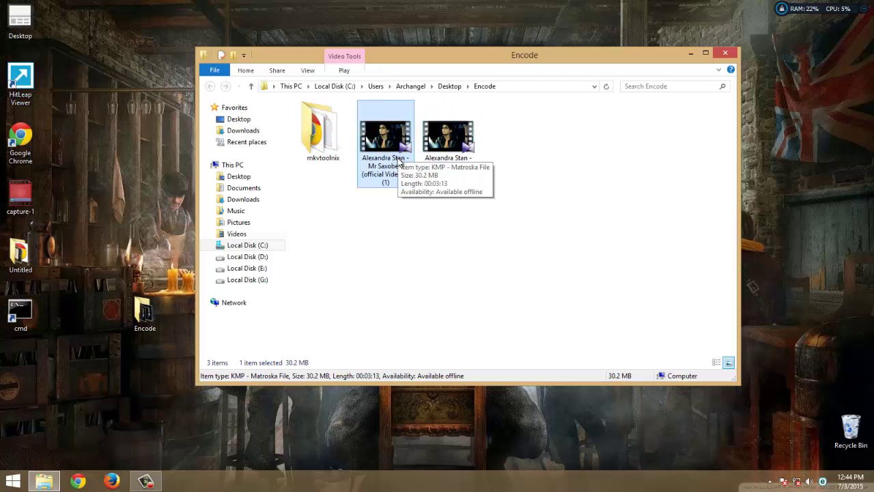
- Examine the muxed MKV's audio details and movie name in MediaInfo, and close the report
right_click(399, 161)
click(420, 199)
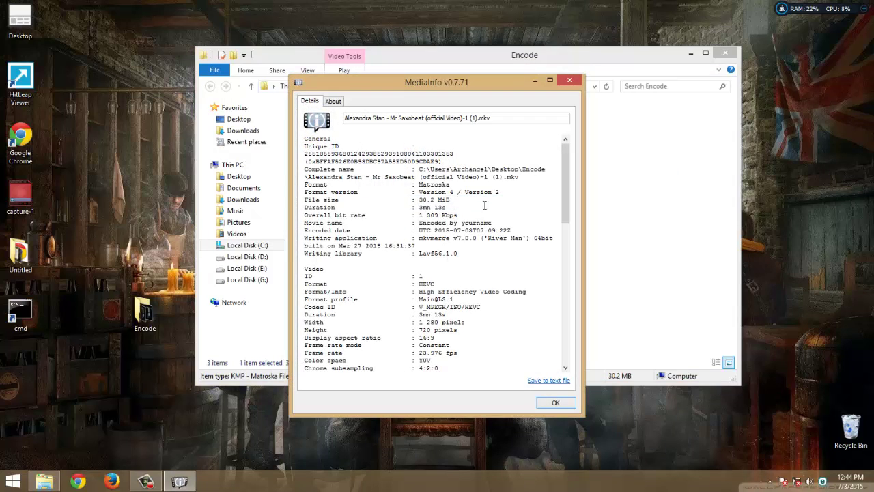
drag(567, 170, 270, 200)
click(414, 314)
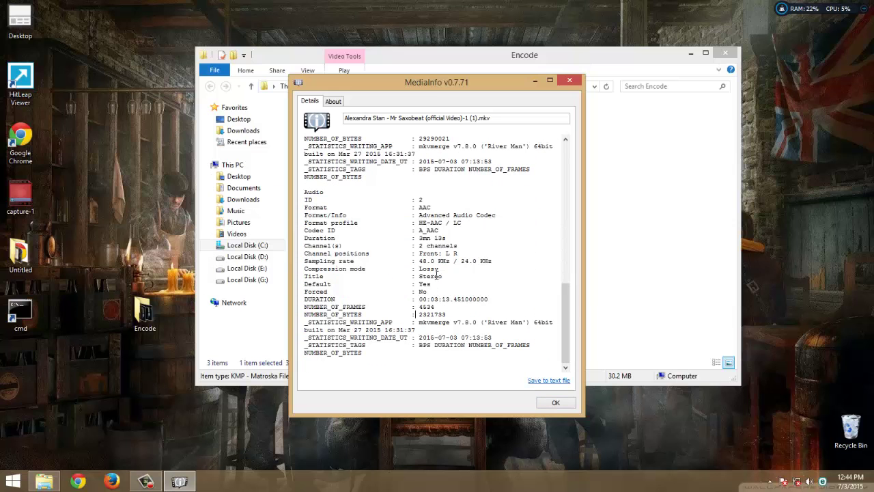
scroll(431, 268, up, 15)
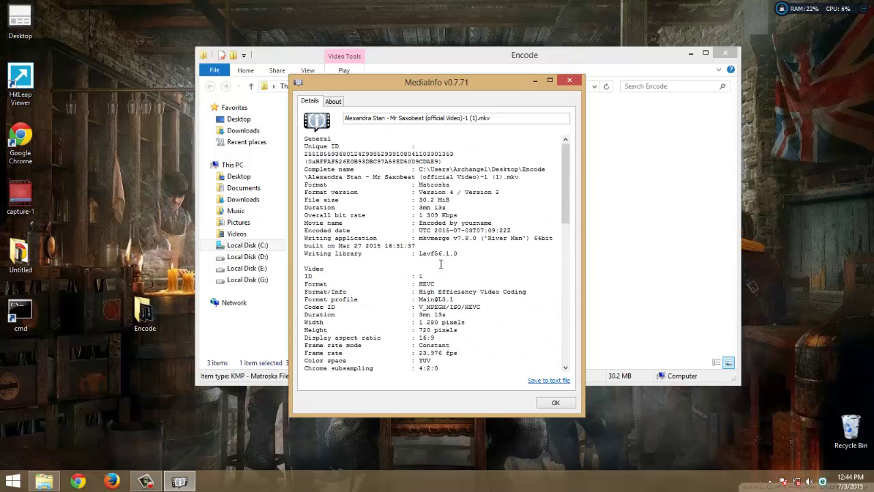
drag(492, 226, 310, 224)
click(313, 223)
double_click(313, 223)
drag(510, 222, 305, 214)
click(483, 231)
click(556, 403)
- Open the muxed MKV with another media player, skip to about the middle, and close the player
right_click(398, 138)
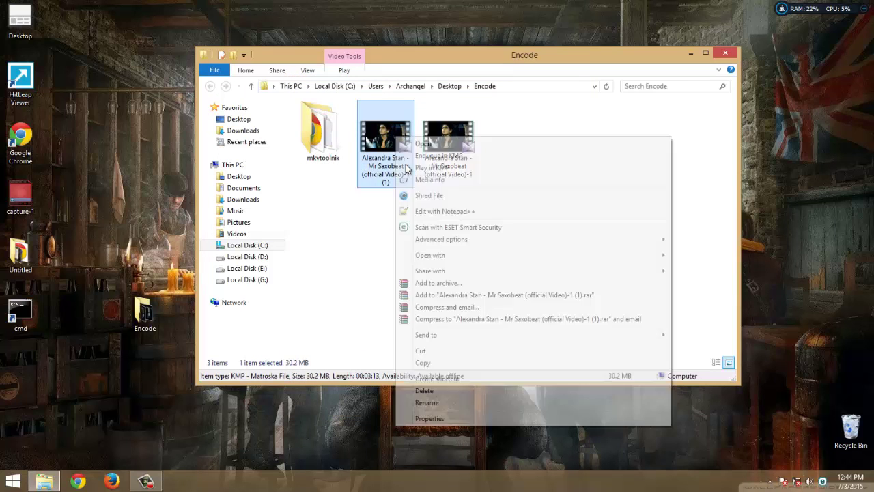
mouse_move(444, 255)
click(696, 277)
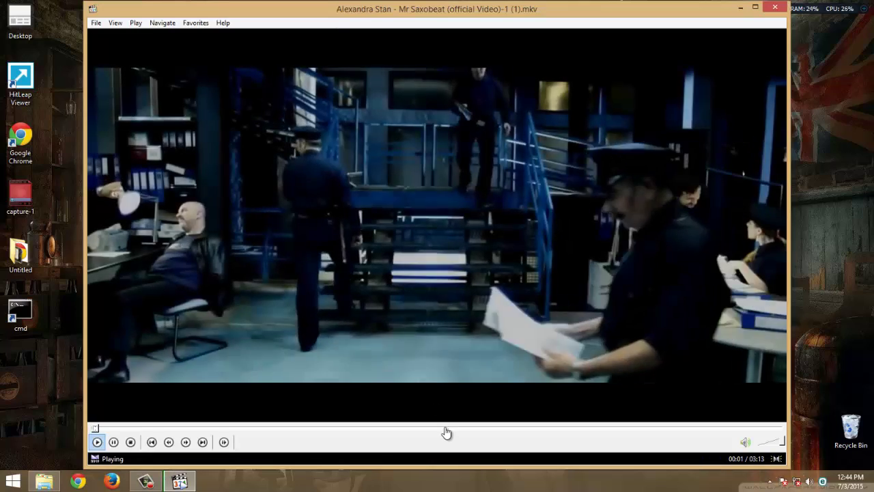
click(450, 428)
key(alt+F4)
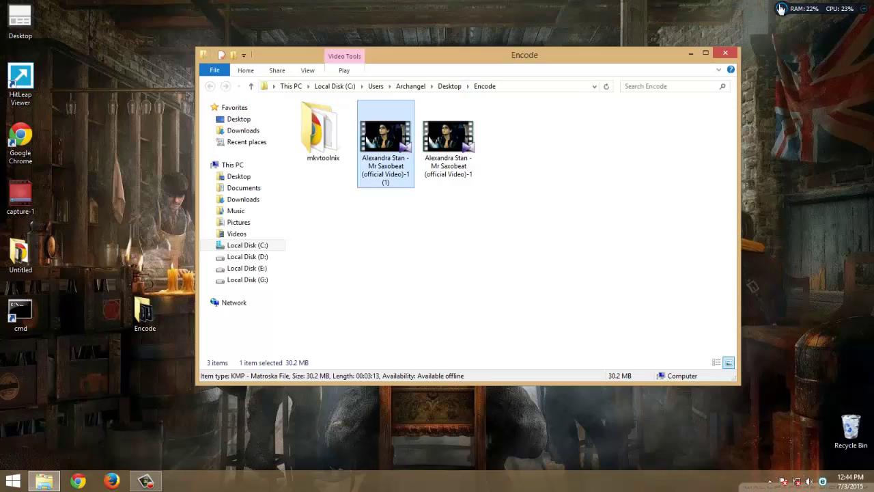
- Dismiss the muxed file's options and close the Encode folder window
right_click(400, 126)
click(725, 53)
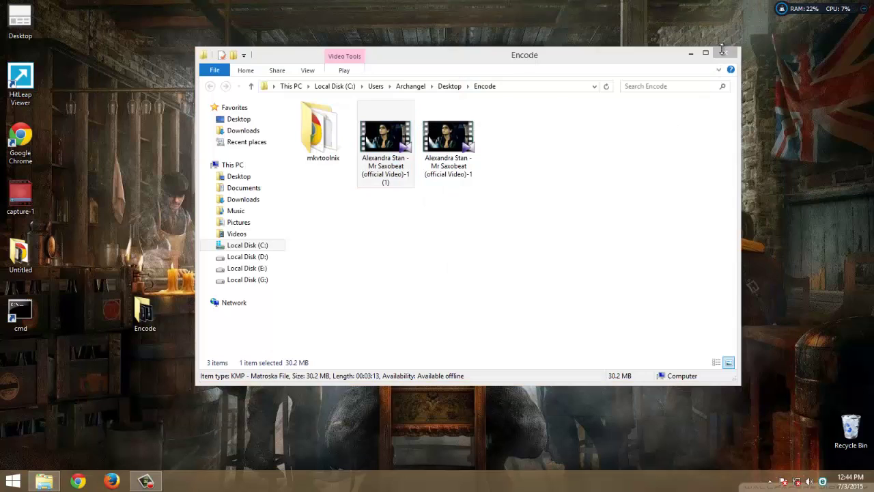
click(725, 53)
click(145, 481)
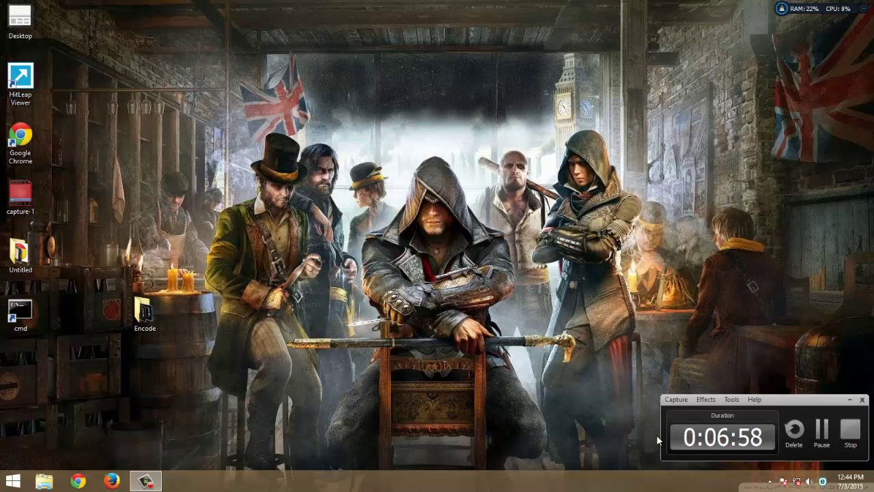